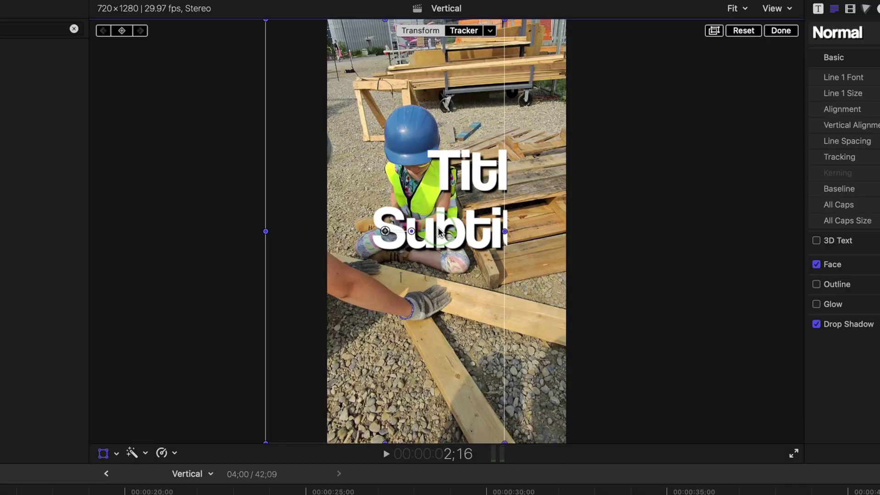
# - Shift the vertical title slightly to the right in the viewer
pyautogui.moveTo(439, 230); pyautogui.dragTo(465, 231)
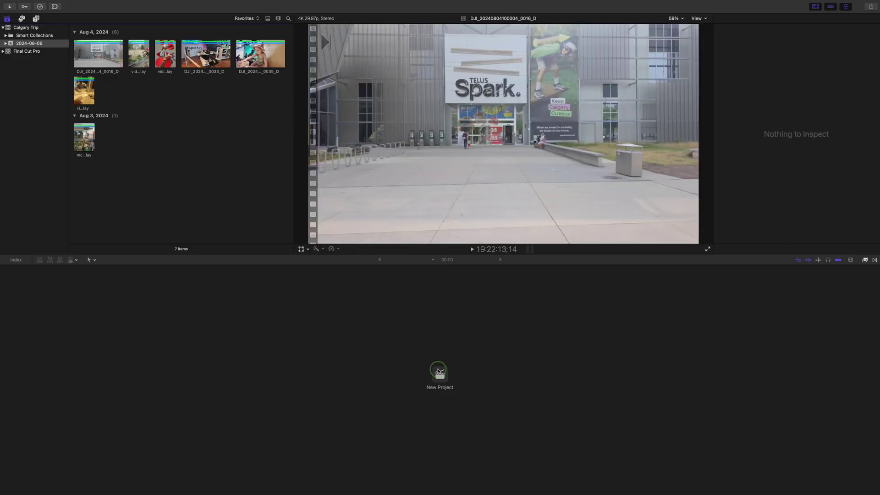
# - Create a new project in the 2024-08-06 event with 4K format at 29.97p
pyautogui.click(438, 371)
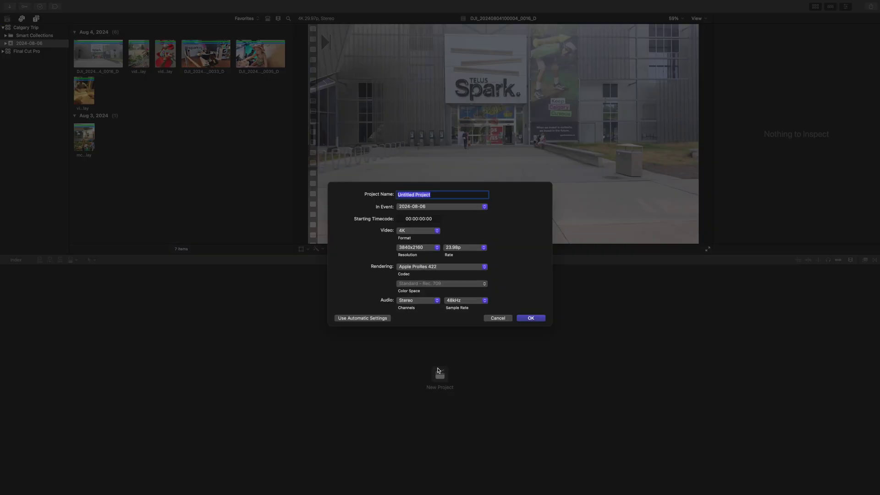
pyautogui.click(484, 247)
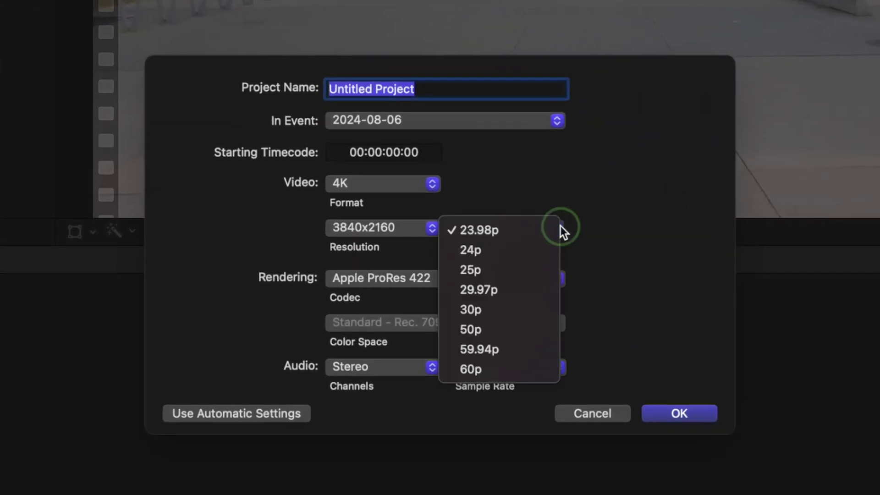
pyautogui.click(528, 289)
pyautogui.click(432, 185)
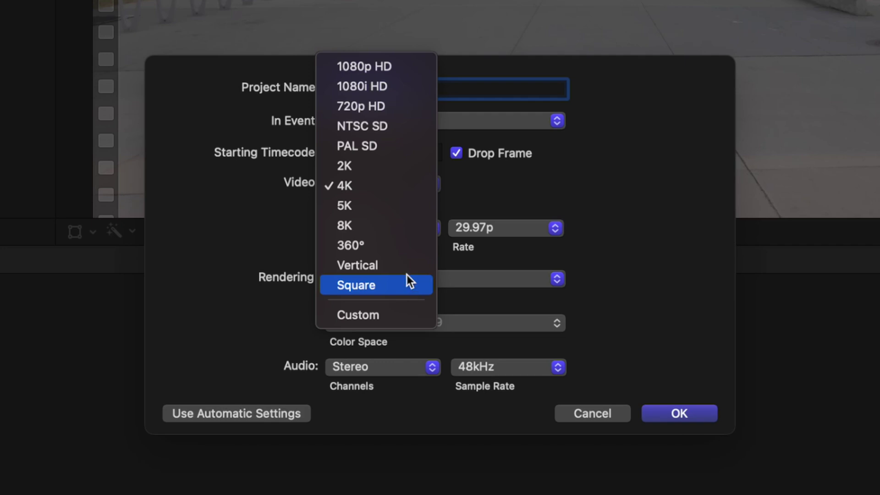
pyautogui.click(388, 192)
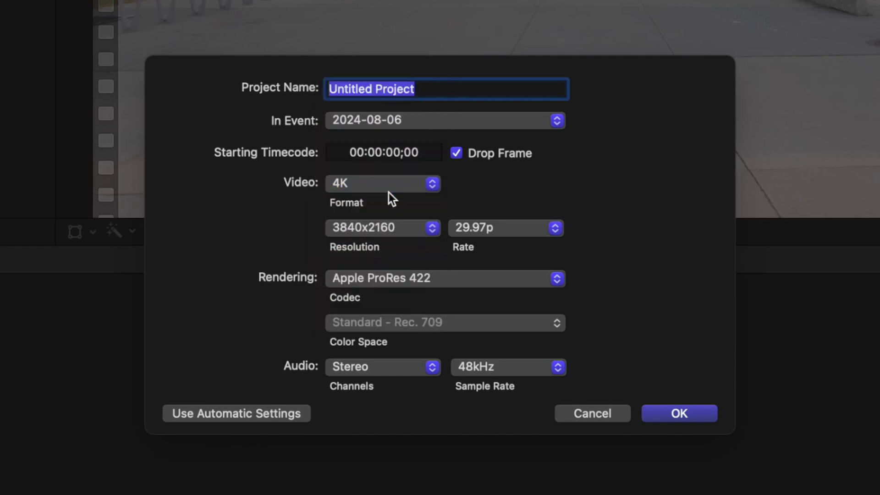
pyautogui.click(663, 411)
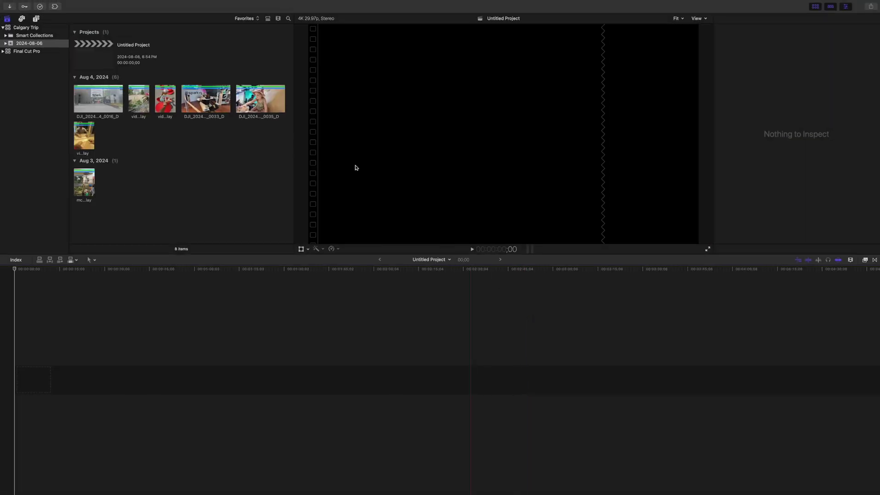
pyautogui.click(166, 97)
pyautogui.moveTo(166, 103); pyautogui.dragTo(16, 380)
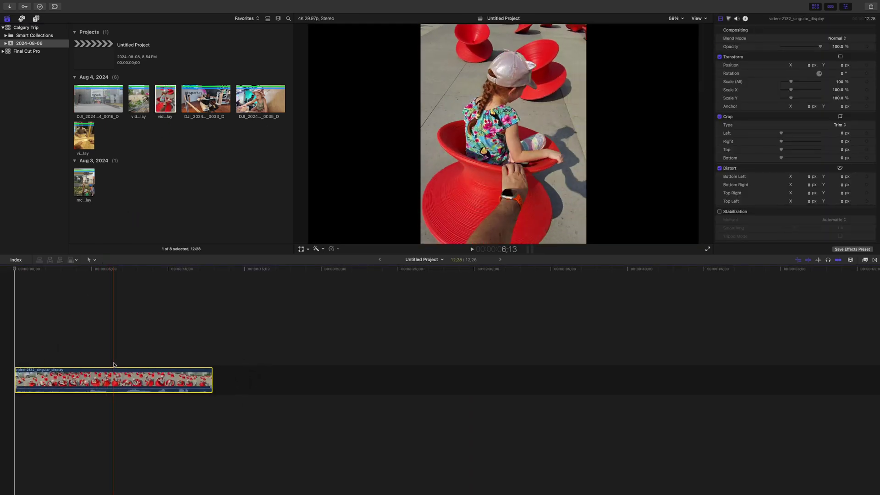
pyautogui.click(206, 97)
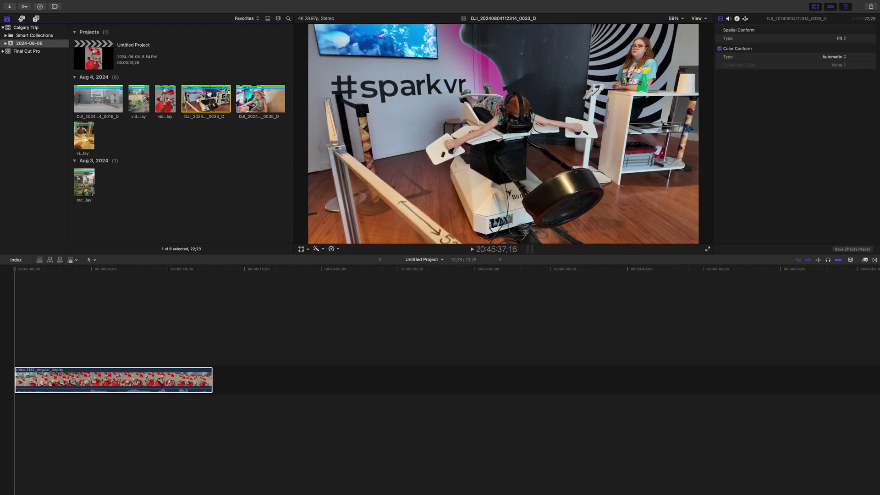
pyautogui.moveTo(210, 94); pyautogui.dragTo(235, 377)
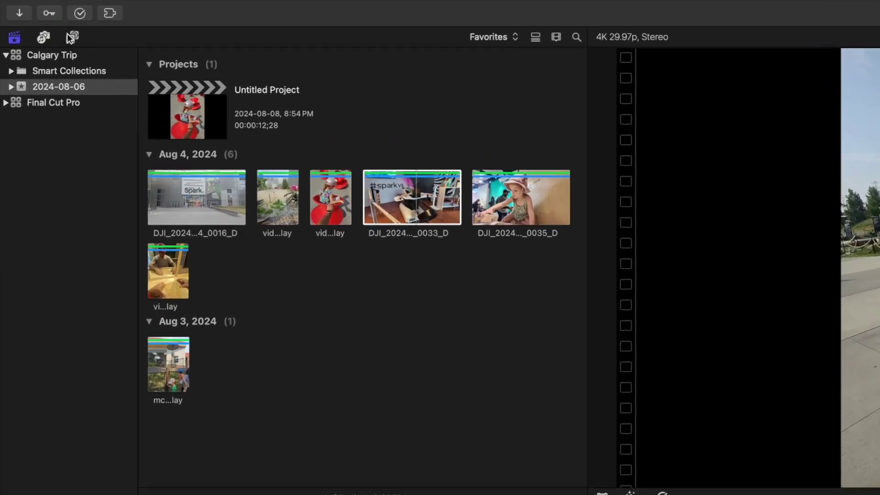
pyautogui.click(68, 37)
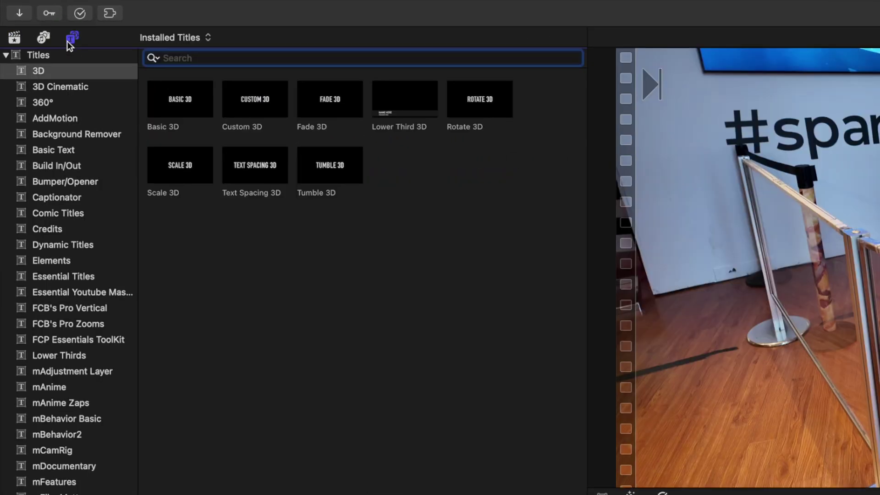
# - Place the FCB's Pro Vertical 'Social Guides - Vertical' title and stretch it to the clips' end
pyautogui.click(87, 309)
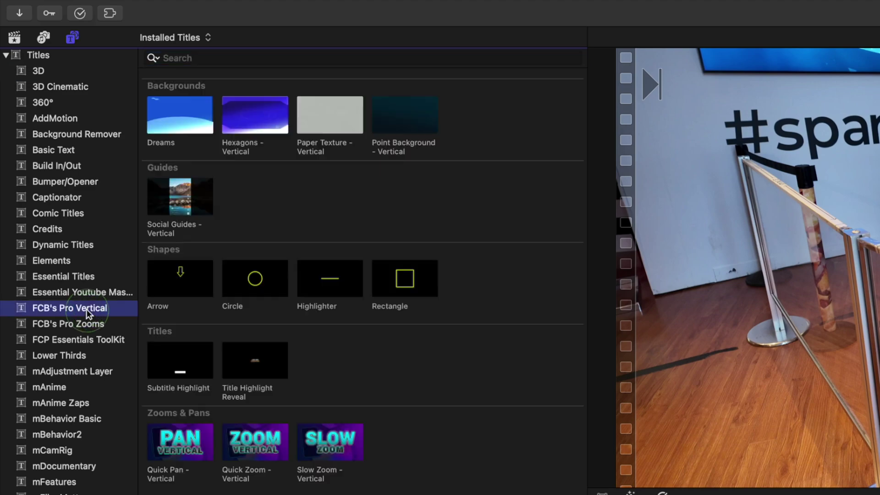
pyautogui.click(182, 202)
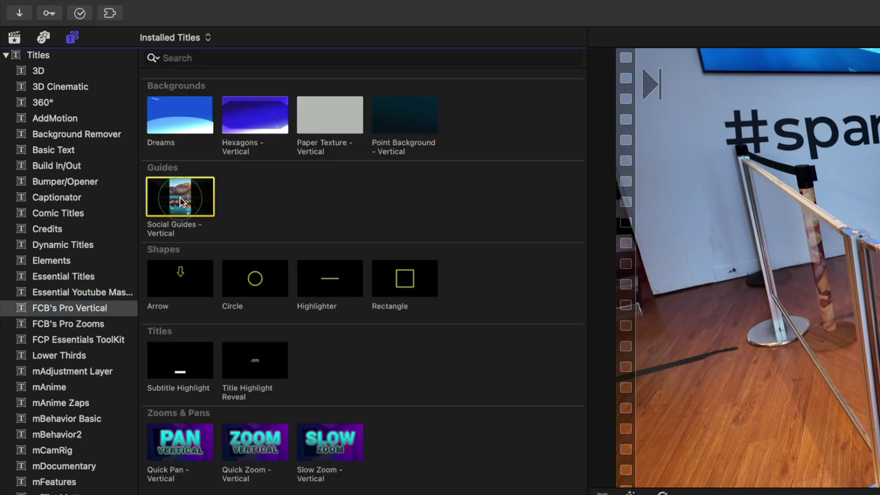
pyautogui.moveTo(182, 202); pyautogui.dragTo(331, 494)
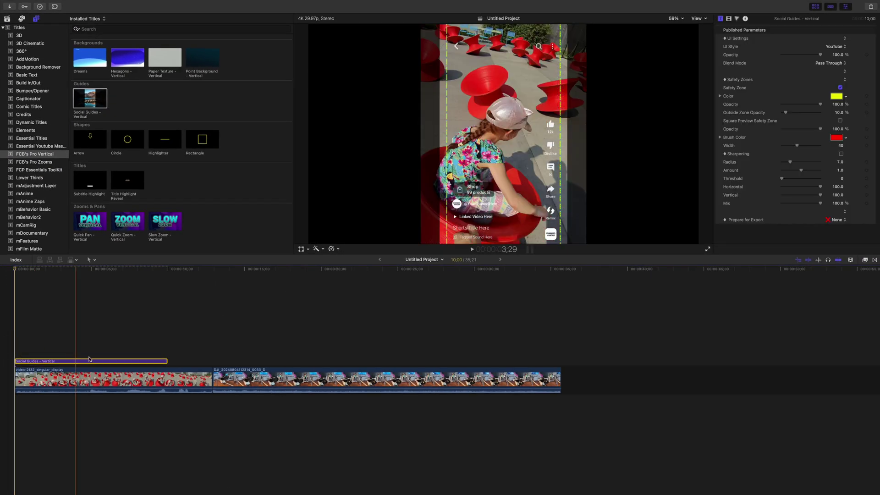
pyautogui.moveTo(166, 362); pyautogui.dragTo(559, 358)
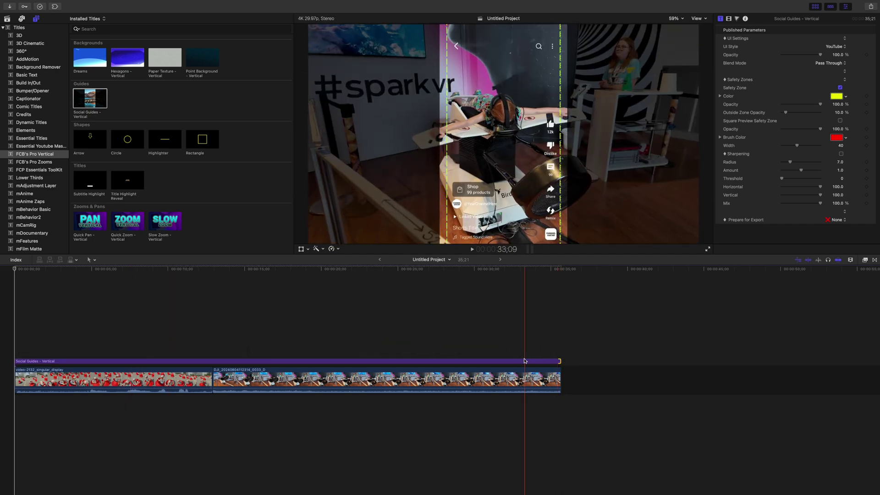
pyautogui.click(486, 361)
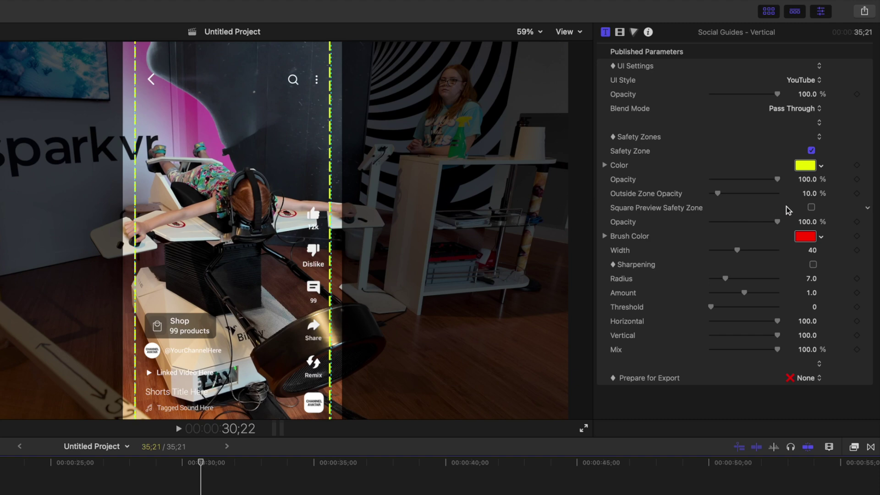
# - Set the guide brush to green, width 63, and zone opacities to 79.82% and 12.61%
pyautogui.click(812, 208)
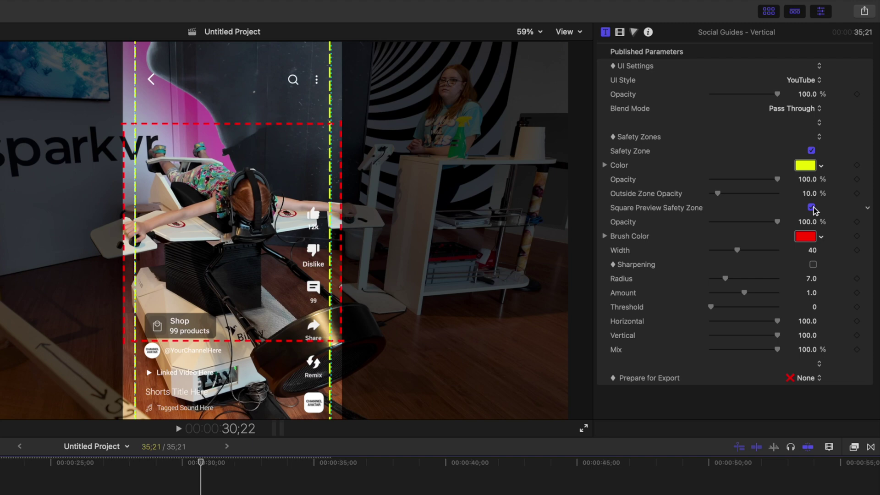
pyautogui.click(806, 236)
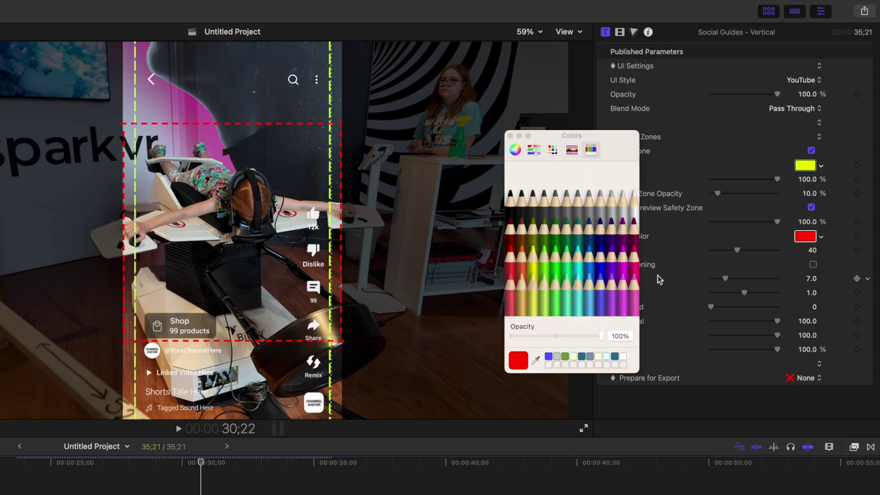
pyautogui.click(554, 272)
pyautogui.moveTo(737, 250); pyautogui.dragTo(754, 252)
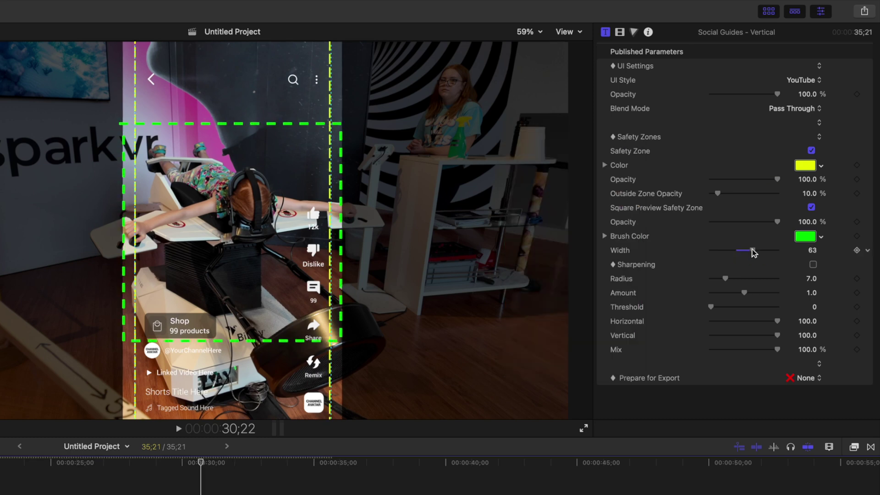
pyautogui.moveTo(777, 179); pyautogui.dragTo(722, 197)
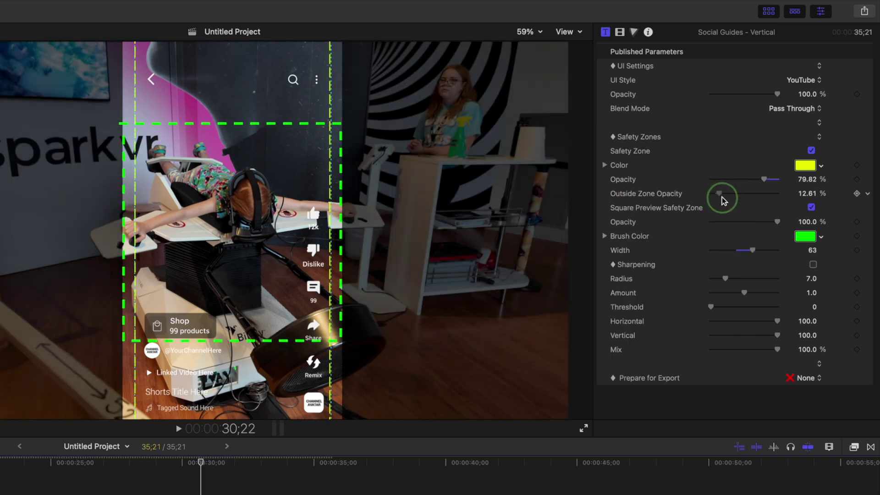
pyautogui.click(811, 208)
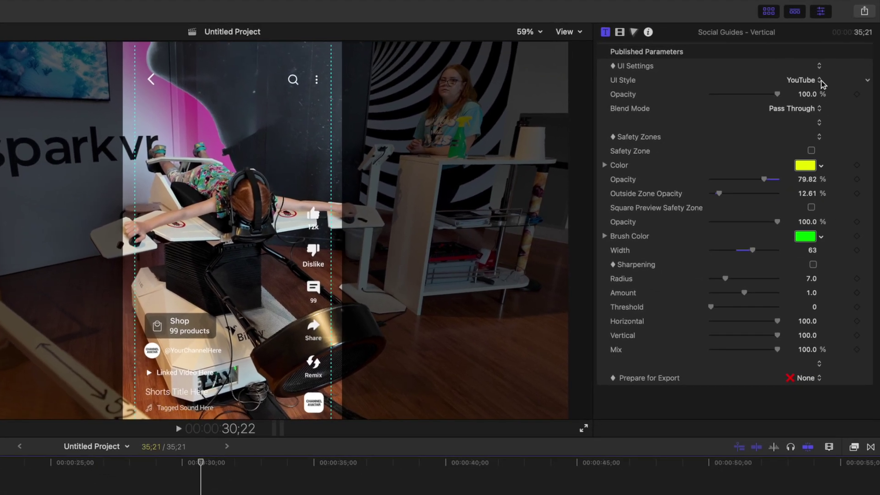
# - Switch the guide's UI Style to TikTok with sharpening radius 10 and amount 1.2
pyautogui.click(821, 82)
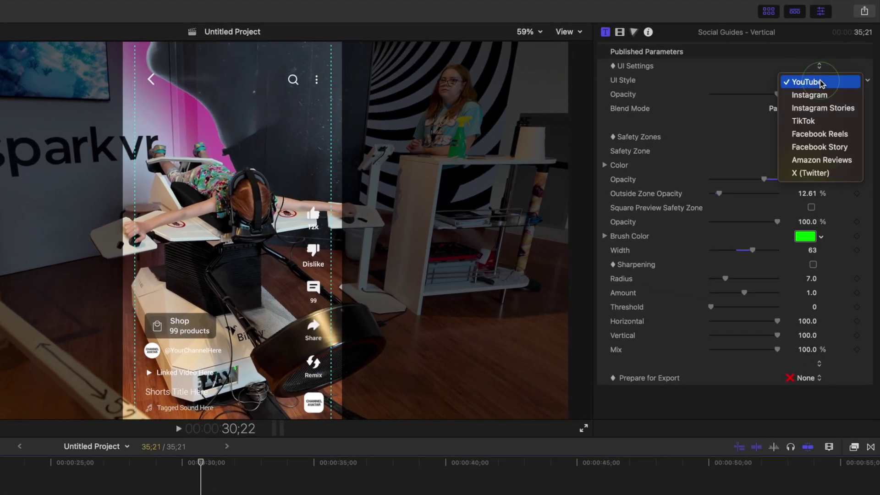
pyautogui.click(831, 122)
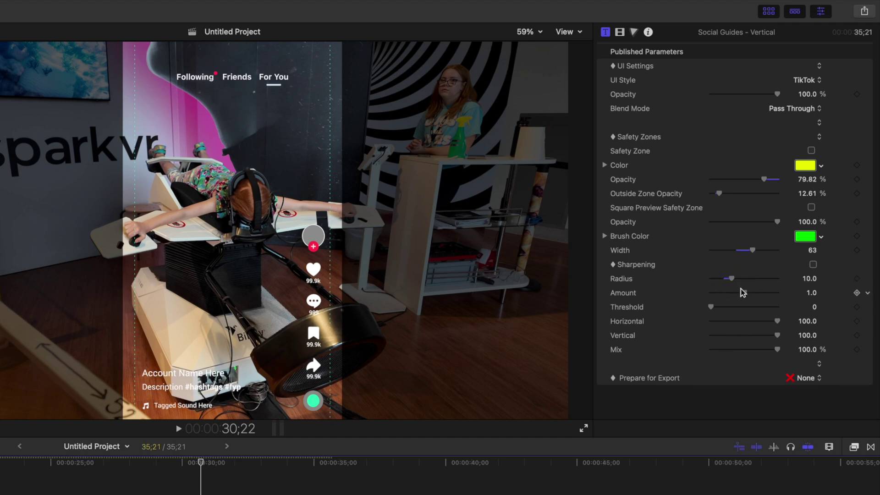
pyautogui.moveTo(751, 293); pyautogui.dragTo(752, 294)
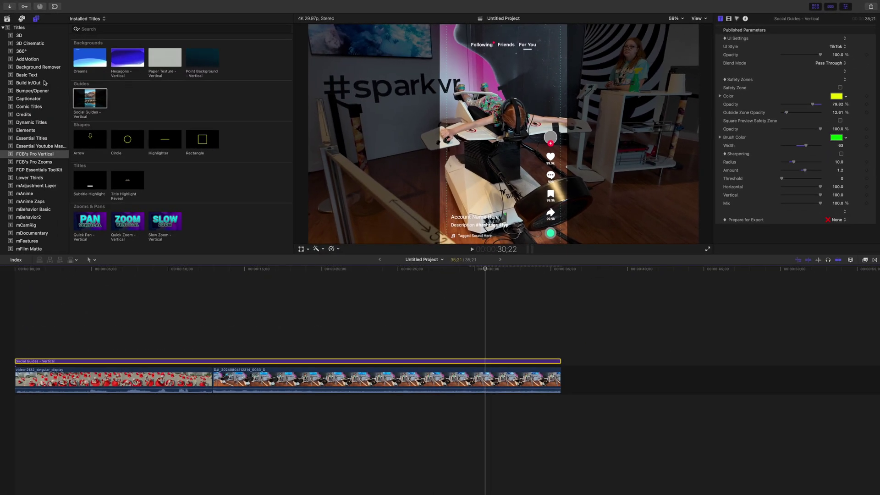
# - Add the Build In/Out 'Four Corners' title over the first clip and select the Social Guides overlay
pyautogui.click(28, 82)
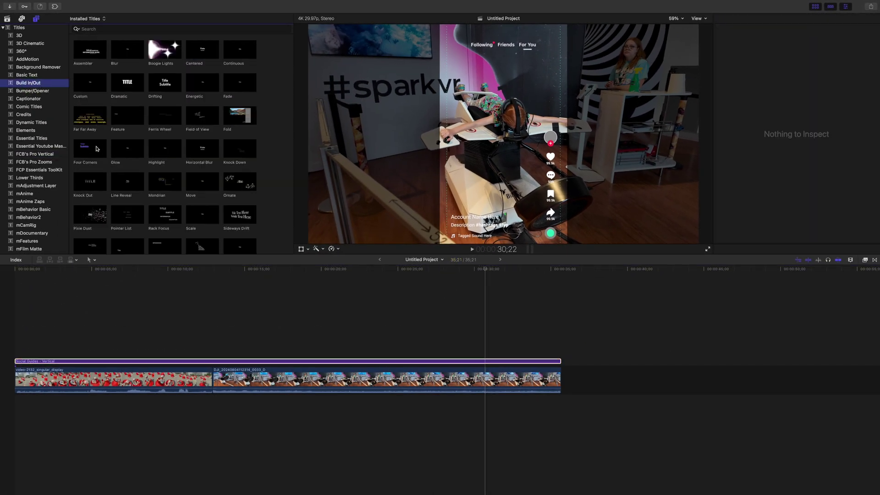
pyautogui.moveTo(101, 267); pyautogui.dragTo(51, 369)
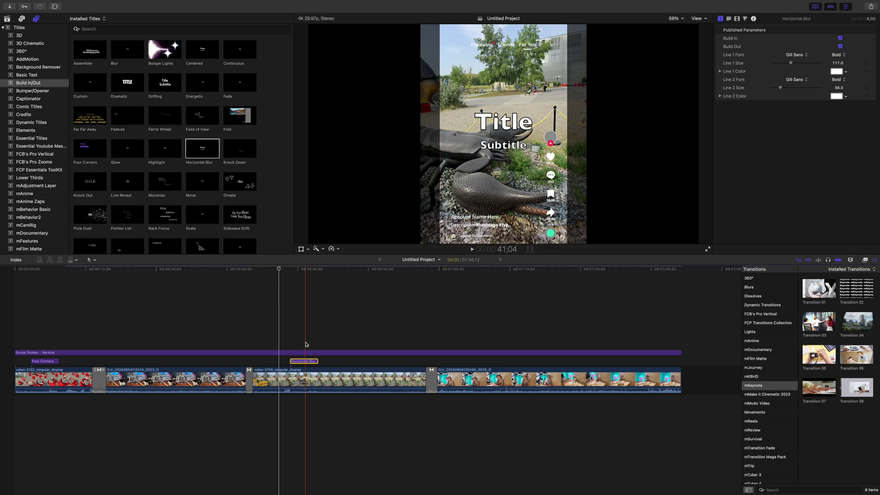
pyautogui.click(306, 353)
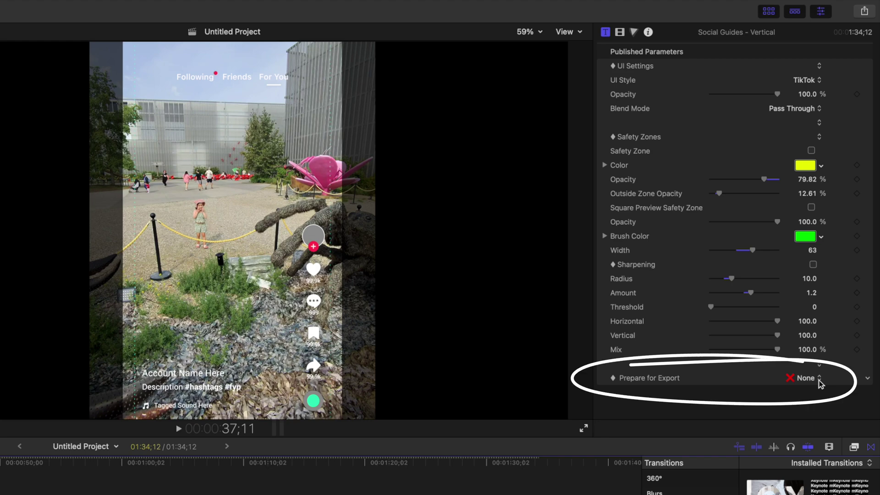
# - Set the overlay's Prepare for Export to No UI & Rotate and bring up the export options
pyautogui.click(819, 379)
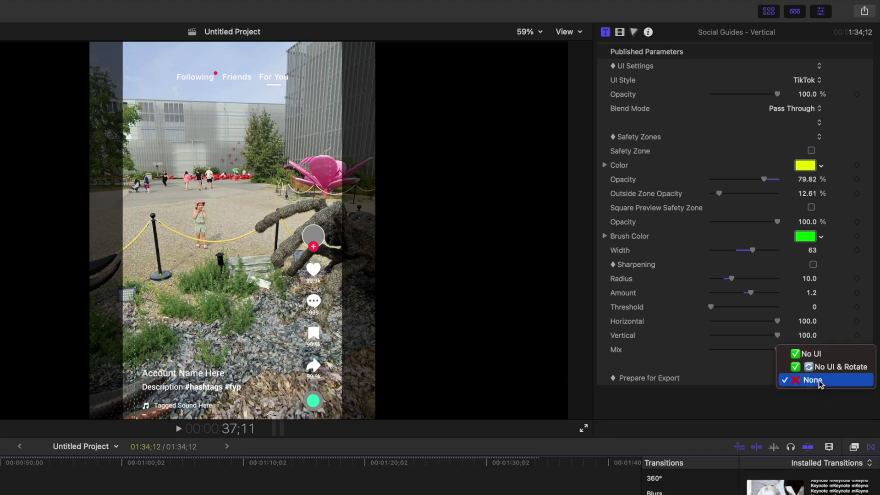
pyautogui.click(818, 356)
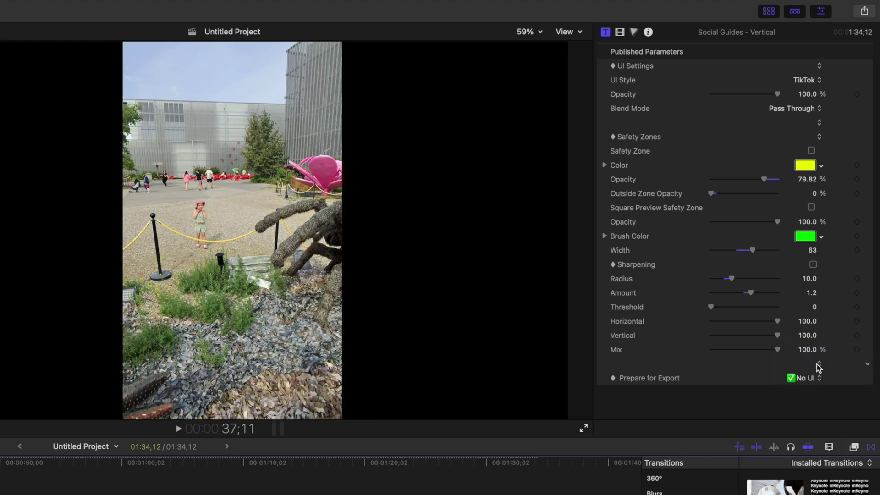
pyautogui.click(819, 379)
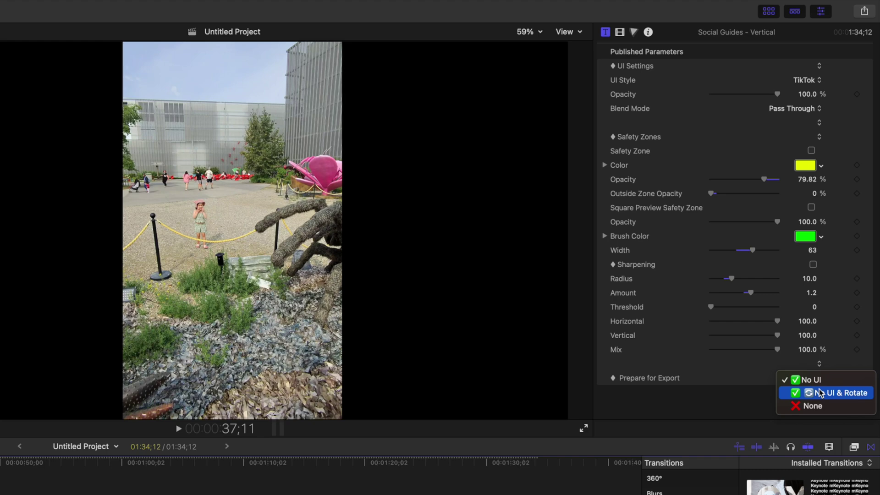
pyautogui.click(821, 393)
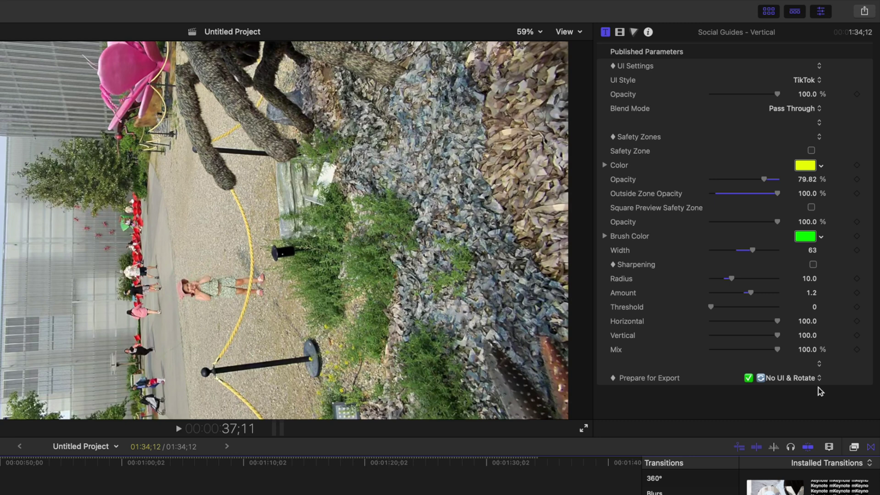
pyautogui.click(864, 16)
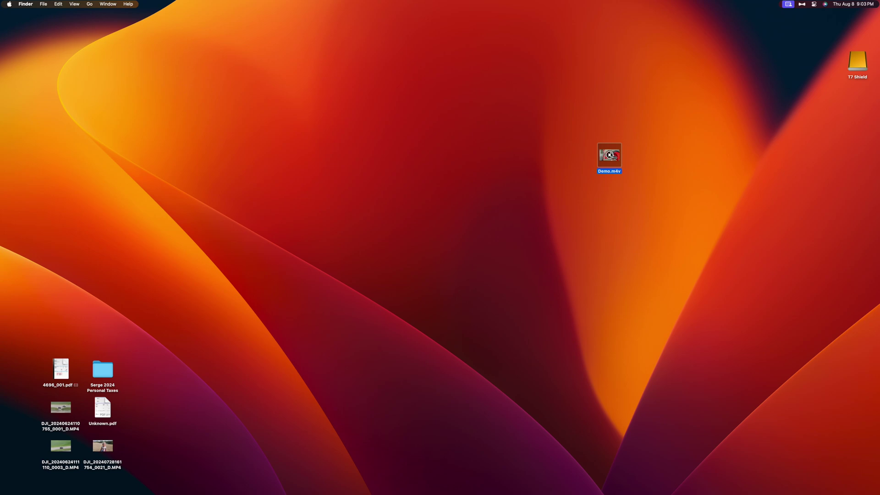
pyautogui.press('space')
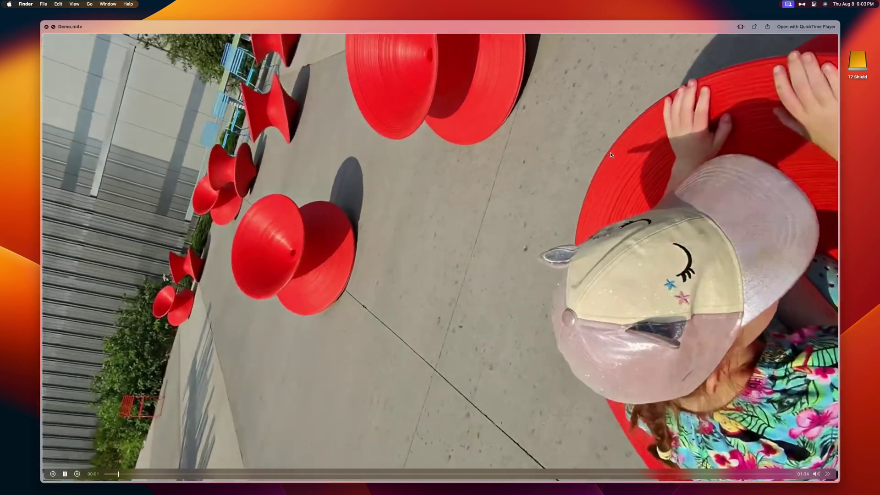
pyautogui.press('space')
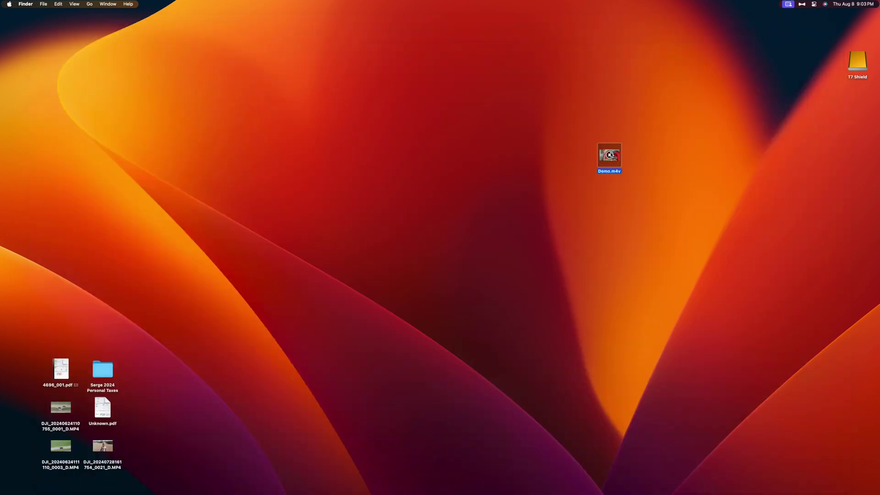
pyautogui.press('super+r')
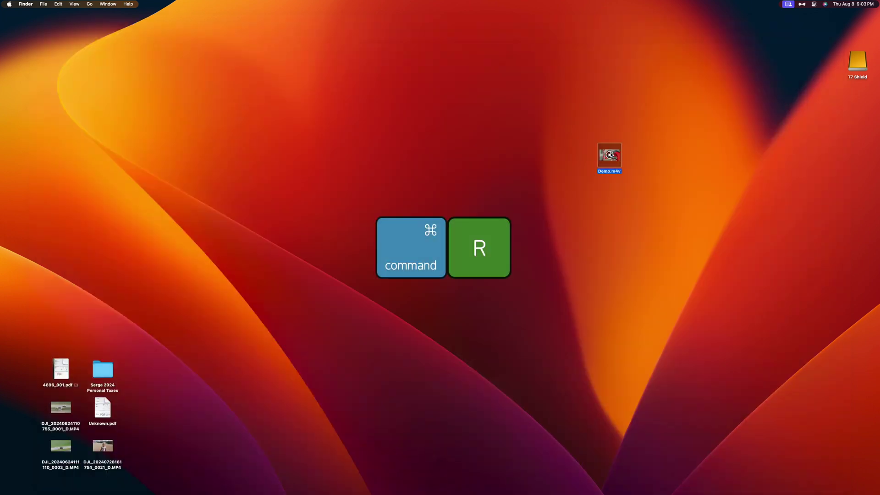
pyautogui.press('space')
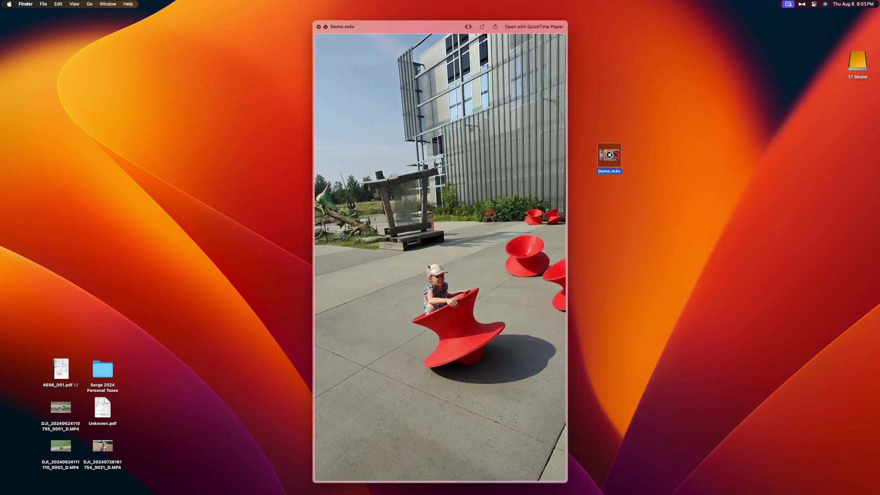
pyautogui.press('space')
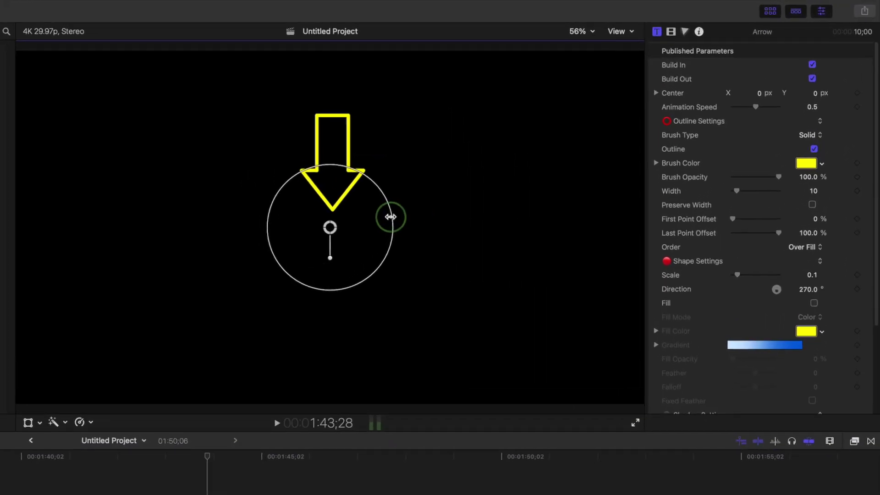
# - Enlarge the arrow, move it down-left toward the circle, and turn off Build In and Build Out
pyautogui.moveTo(391, 217)
pyautogui.mouseDown()
pyautogui.moveTo(496, 200)
pyautogui.moveTo(404, 215)
pyautogui.mouseUp()
pyautogui.moveTo(321, 226)
pyautogui.mouseDown()
pyautogui.moveTo(289, 320)
pyautogui.moveTo(360, 312)
pyautogui.moveTo(310, 321)
pyautogui.mouseUp()
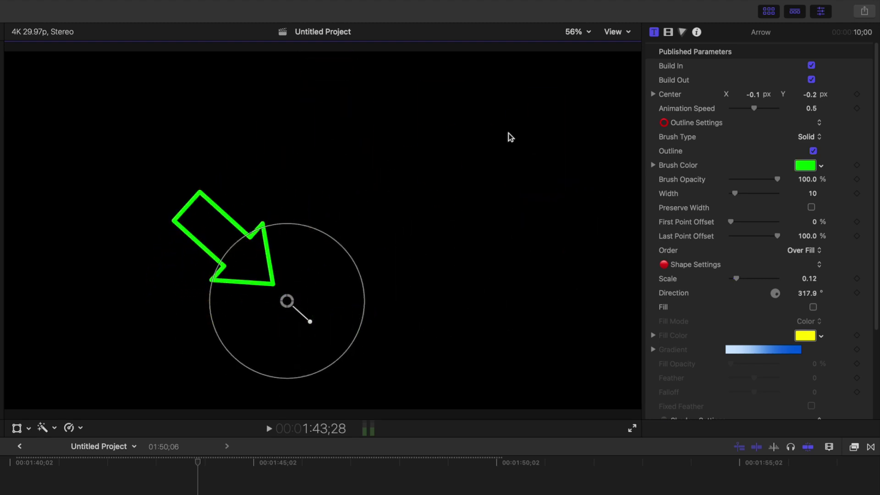
pyautogui.click(811, 66)
pyautogui.click(812, 80)
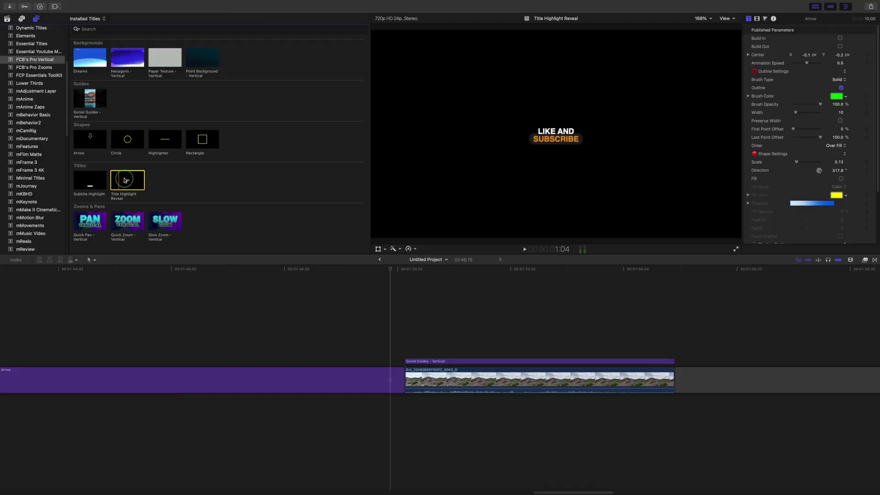
# - Add a Title Highlight Reveal caption keyframed at Animate On 100, then play it full screen
pyautogui.moveTo(125, 180); pyautogui.dragTo(409, 334)
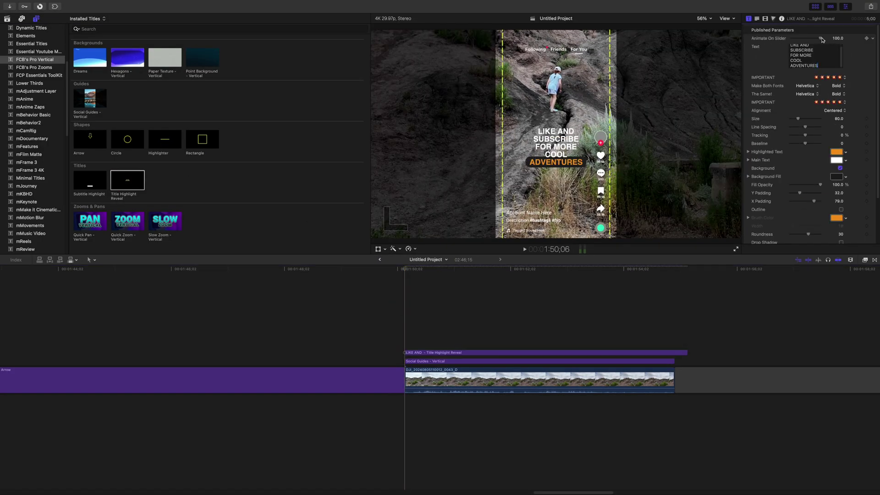
pyautogui.moveTo(816, 40); pyautogui.dragTo(807, 39)
pyautogui.click(873, 38)
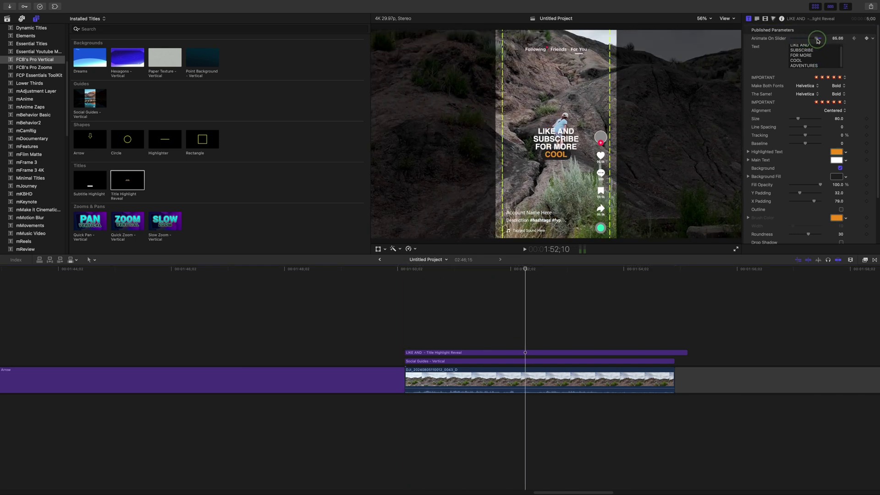
pyautogui.click(406, 270)
pyautogui.press('super+shift+f')
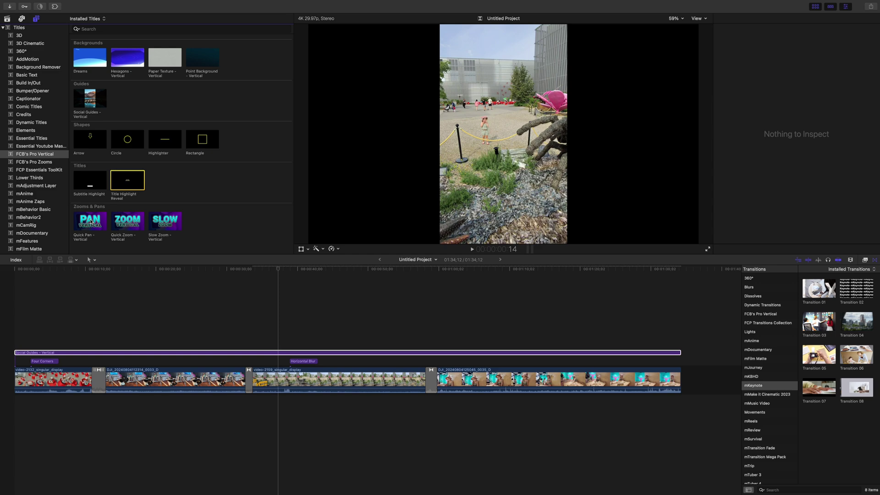
# - Preview Quick Zoom - Vertical and add it over the DJI VR clip, back at its start
pyautogui.click(128, 220)
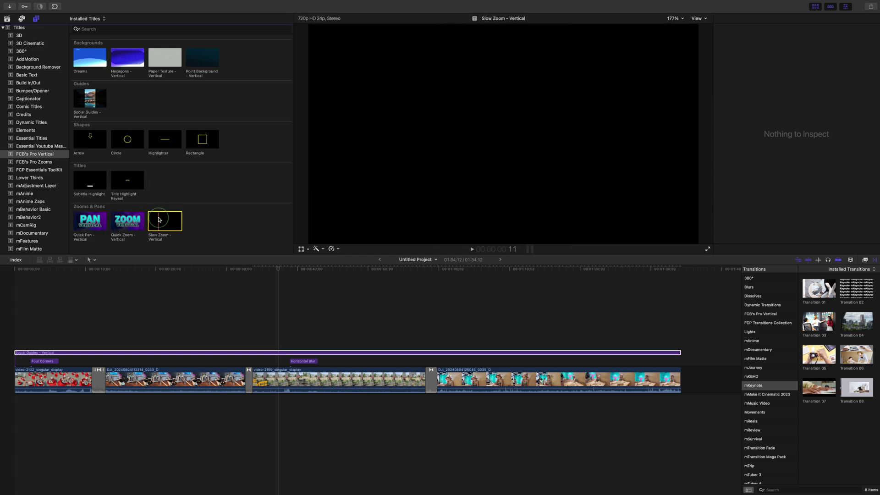
pyautogui.moveTo(127, 221); pyautogui.dragTo(165, 359)
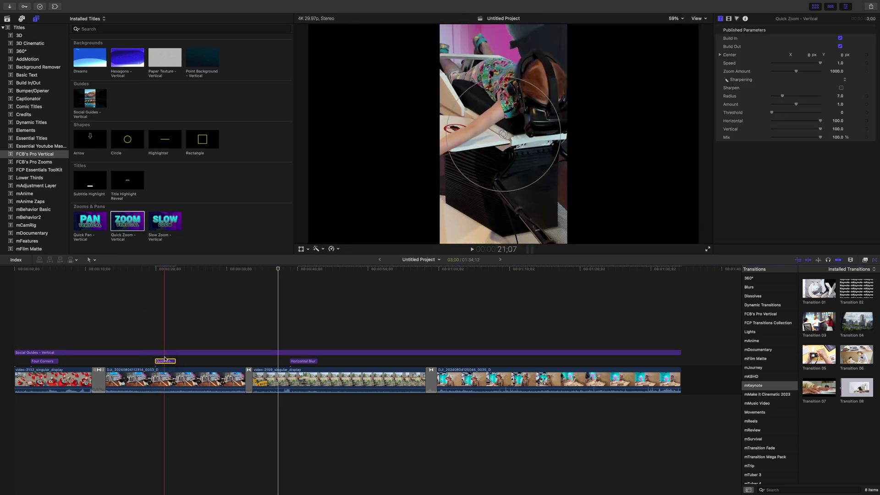
pyautogui.click(164, 359)
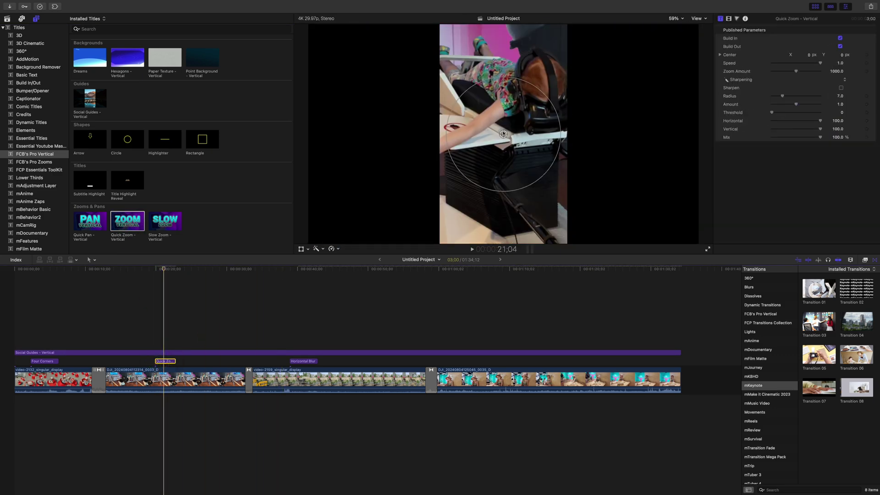
# - Centre the zoom on the rider's head (0.69, 0.17) with zoom amount 1562, then play it back
pyautogui.moveTo(503, 134); pyautogui.dragTo(523, 110)
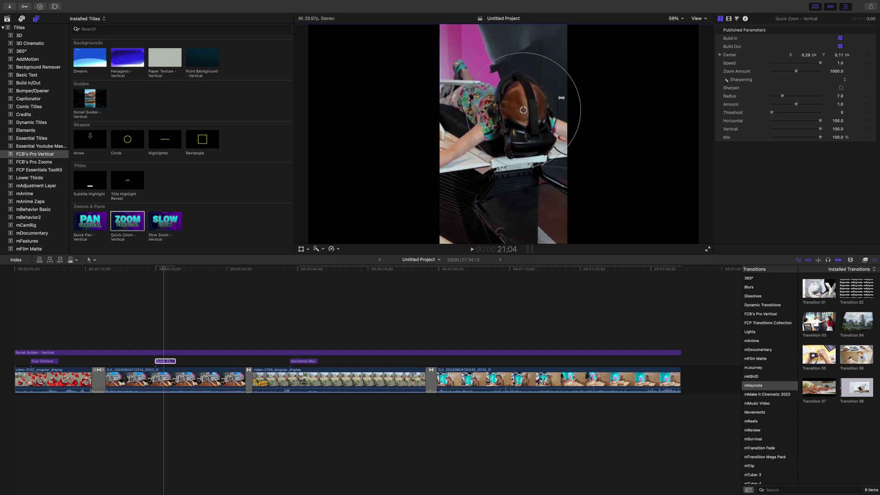
pyautogui.moveTo(576, 91); pyautogui.dragTo(617, 94)
pyautogui.moveTo(523, 110); pyautogui.dragTo(550, 96)
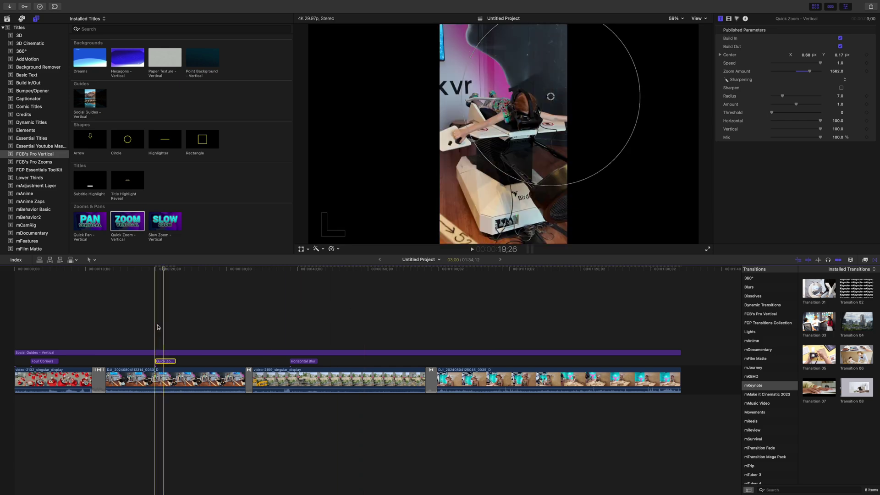
pyautogui.press('space')
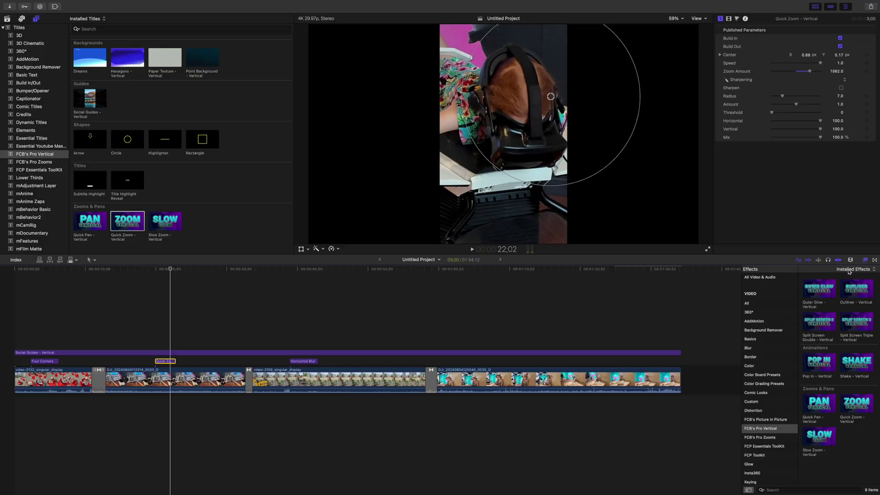
# - Preview the split-screen effects, stack clip 0035 above 0033, and drop Split Screen Triple - Vertical on it
pyautogui.click(826, 317)
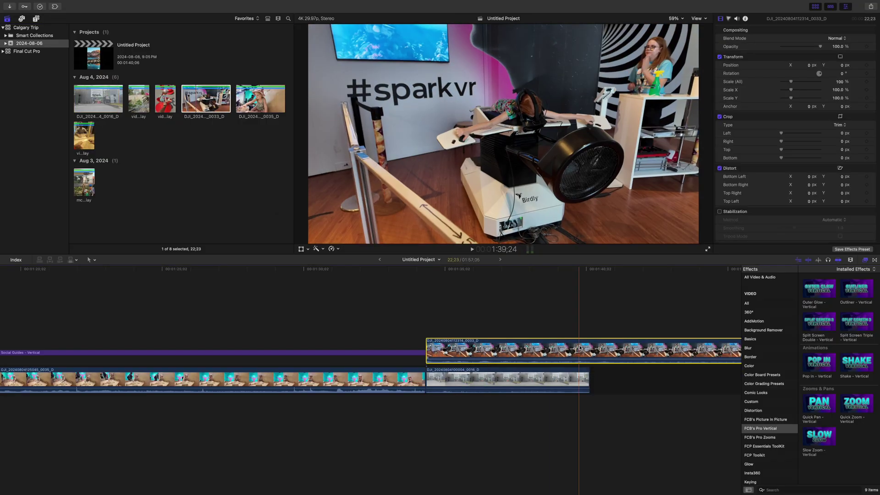
pyautogui.click(263, 104)
pyautogui.moveTo(264, 104); pyautogui.dragTo(590, 320)
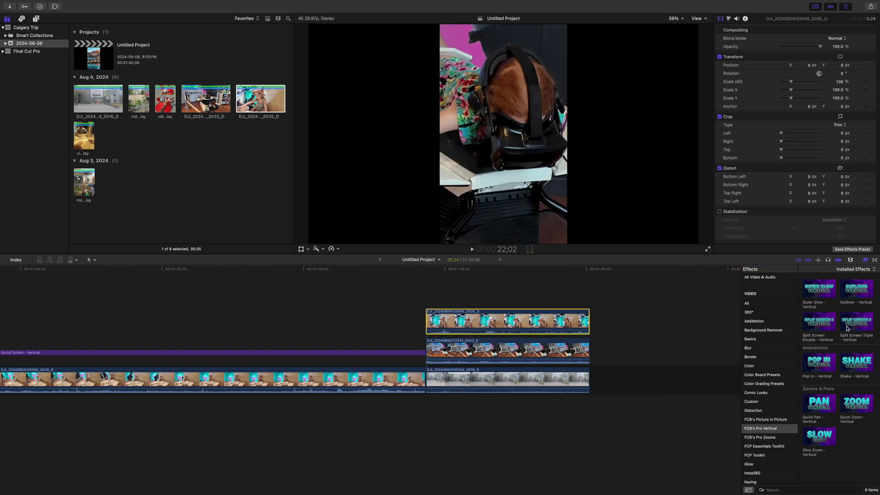
pyautogui.moveTo(847, 328); pyautogui.dragTo(550, 380)
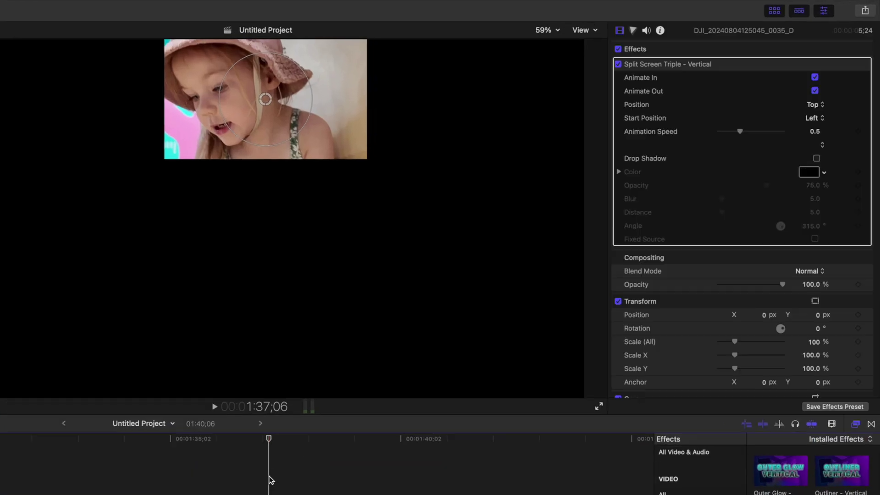
# - Keep clip 0035 in the Top panel and set clip 0033's Position to Middle
pyautogui.click(819, 112)
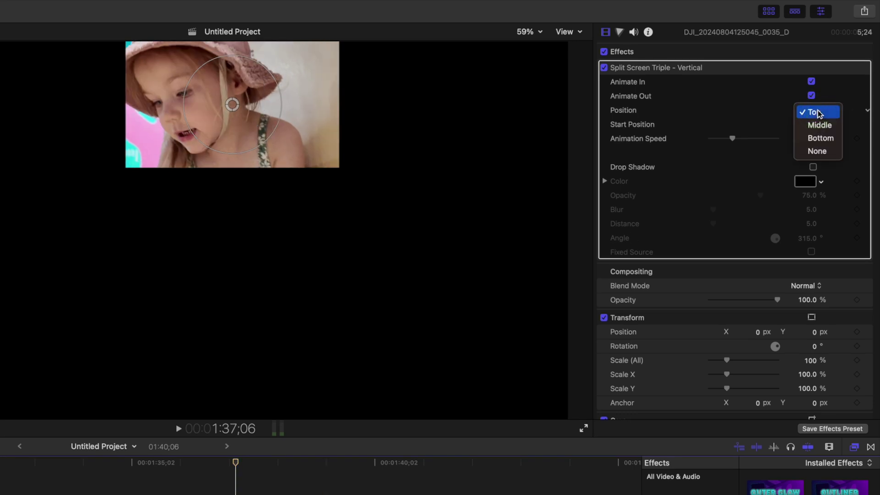
pyautogui.click(819, 112)
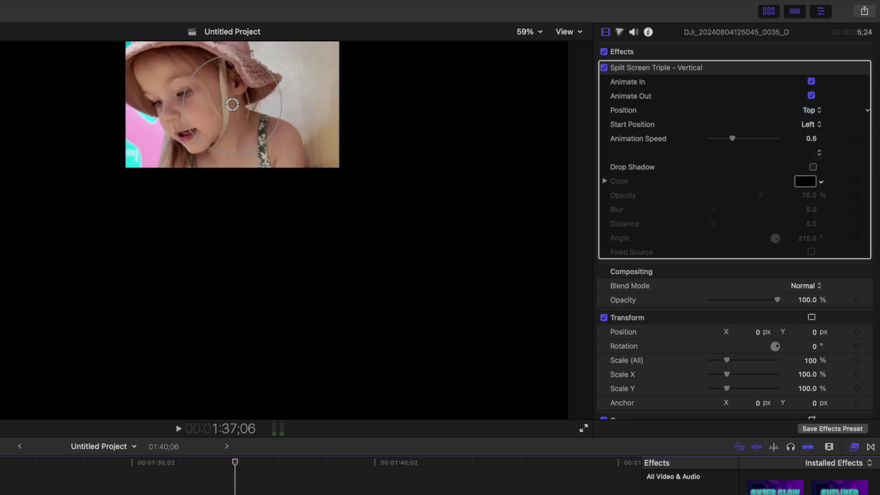
pyautogui.click(807, 110)
pyautogui.click(820, 124)
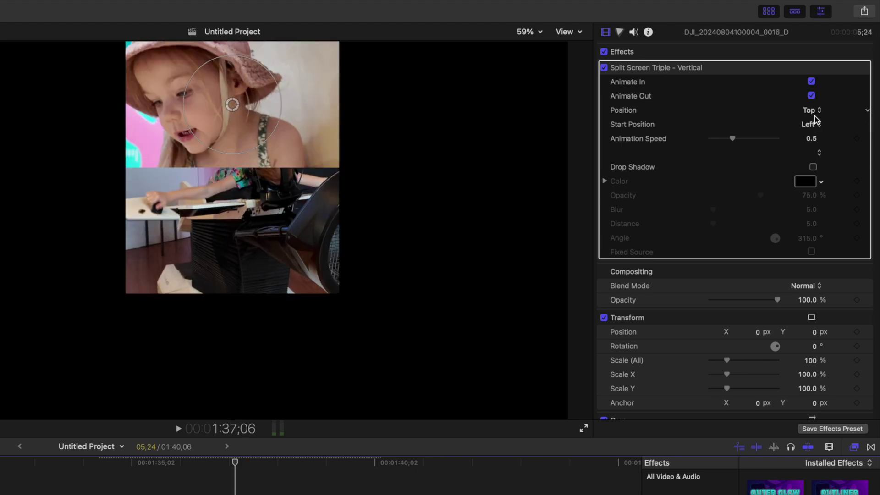
pyautogui.click(818, 112)
# - Set the middle 0033 clip's Start Position to Right, then reselect the top 0035 clip
pyautogui.click(817, 137)
pyautogui.click(820, 124)
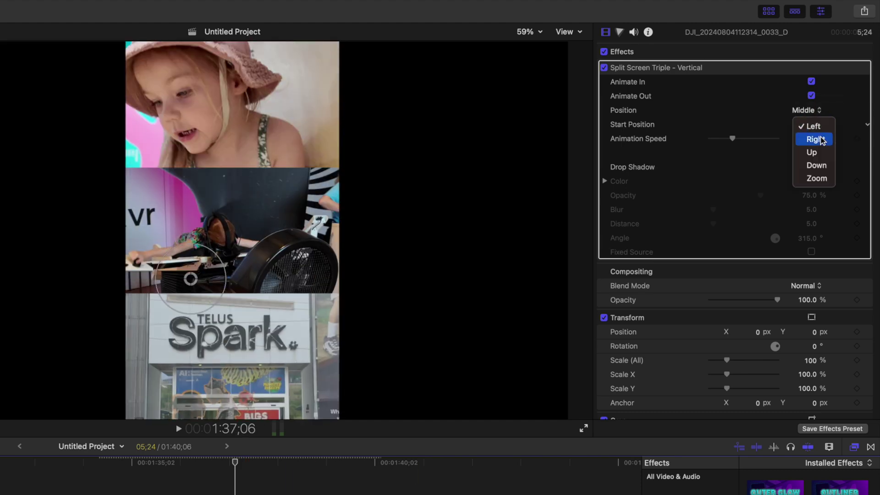
pyautogui.click(816, 139)
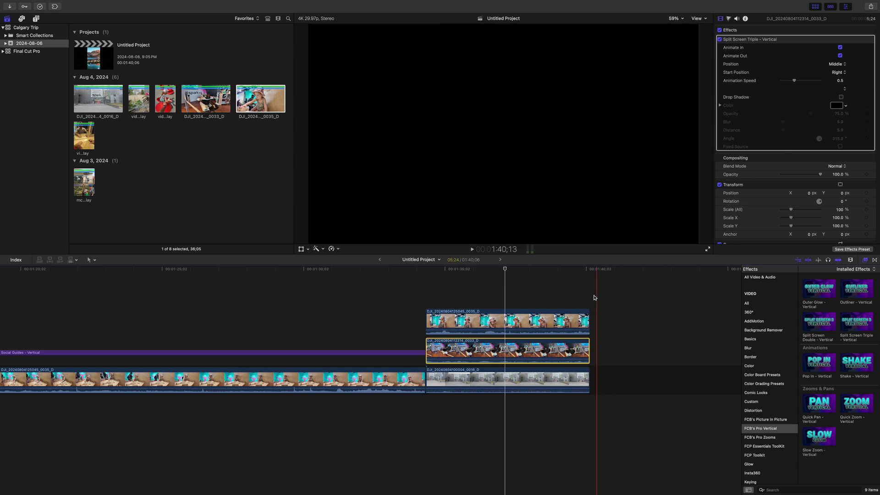
pyautogui.click(527, 327)
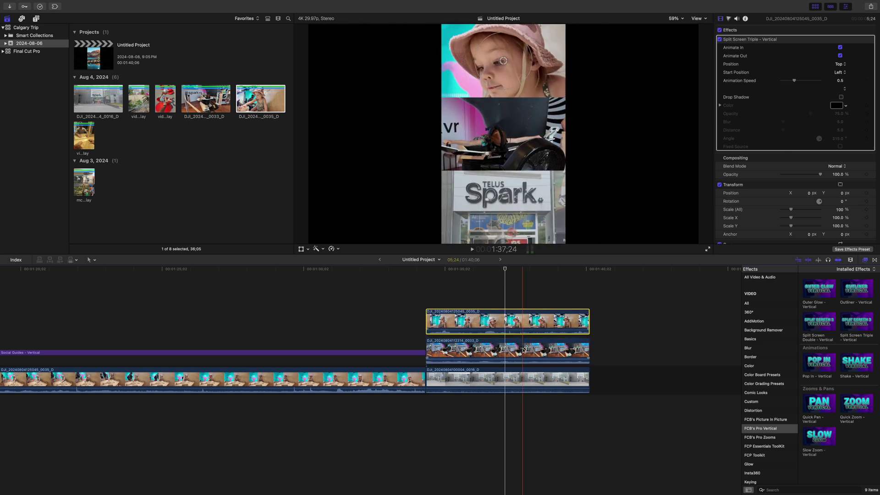